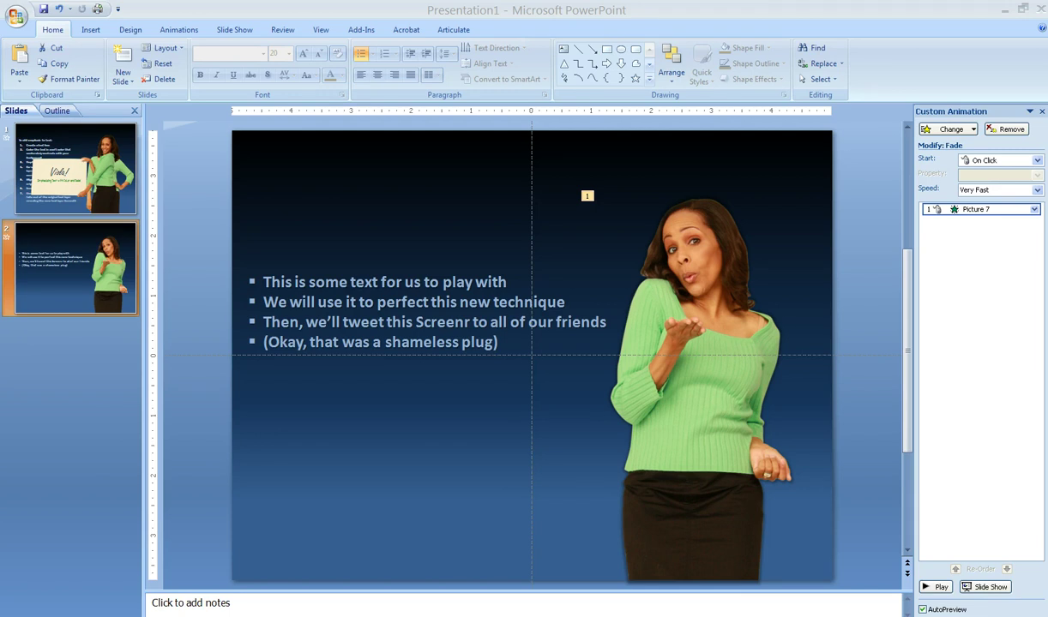
Go to slide 1 and play its emphasis animation in the Custom Animation pane.
{"action": "left_click", "coordinate": [39, 142]}
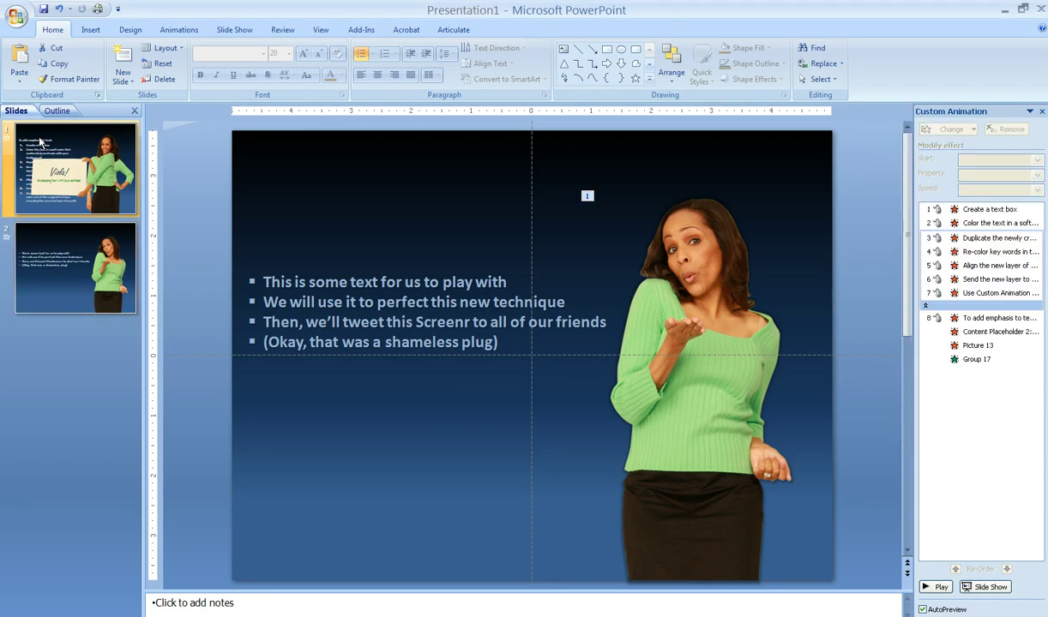
{"action": "left_click", "coordinate": [938, 588]}
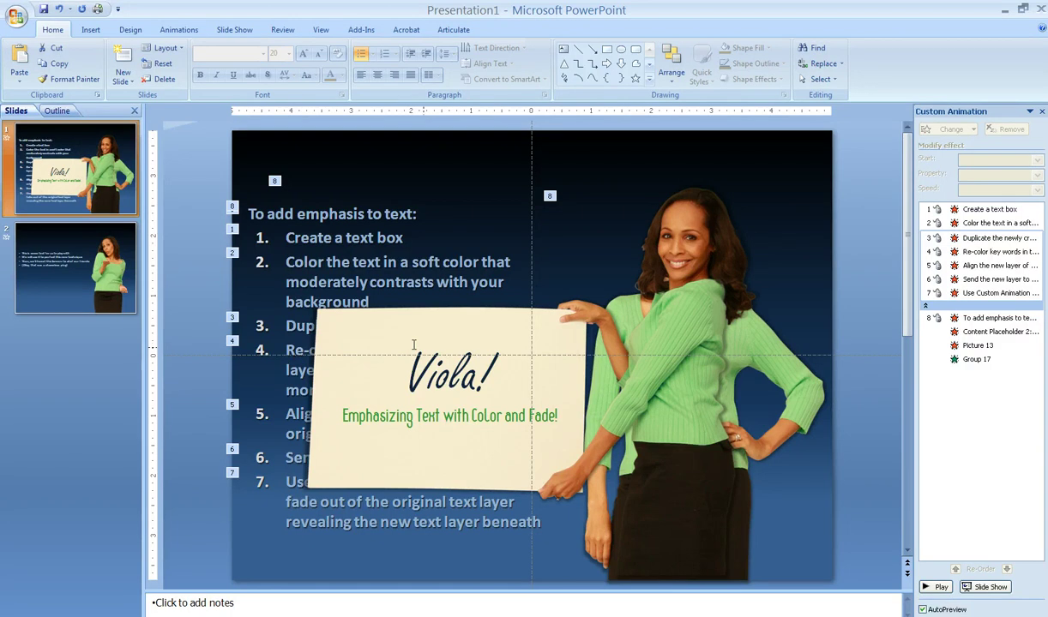
Return to slide 2 and select the whole four-bullet text box as a shape.
{"action": "left_click", "coordinate": [43, 281]}
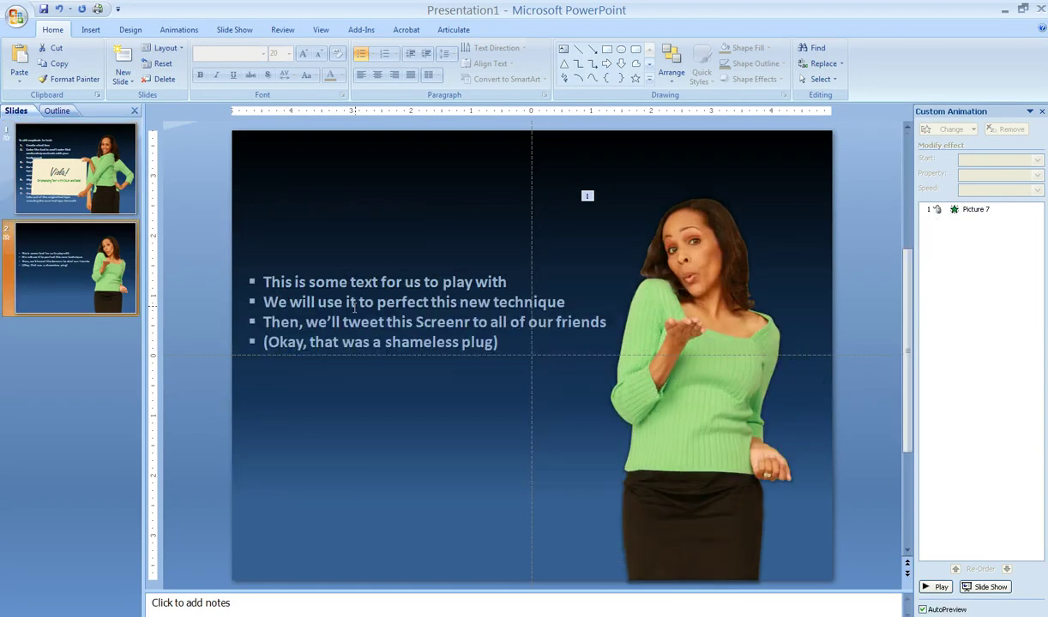
{"action": "left_click", "coordinate": [354, 305]}
{"action": "left_click", "coordinate": [339, 267]}
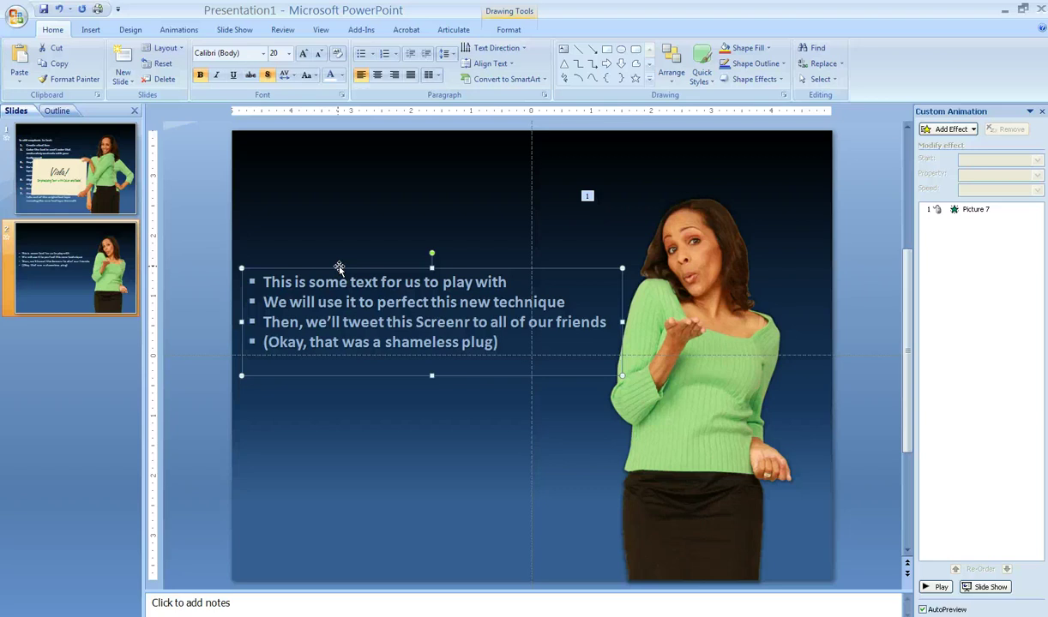
Duplicate the bulleted text box and move the copy below the original.
{"action": "left_click", "coordinate": [204, 370]}
{"action": "key", "text": "ctrl+v"}
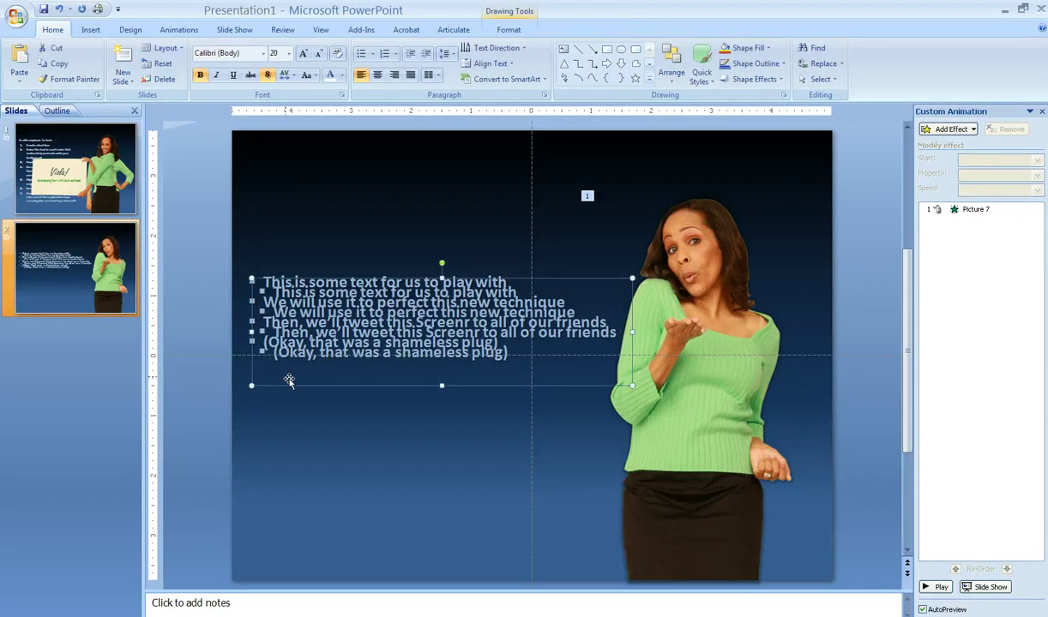
{"action": "left_click_drag", "start_coordinate": [297, 387], "coordinate": [293, 504]}
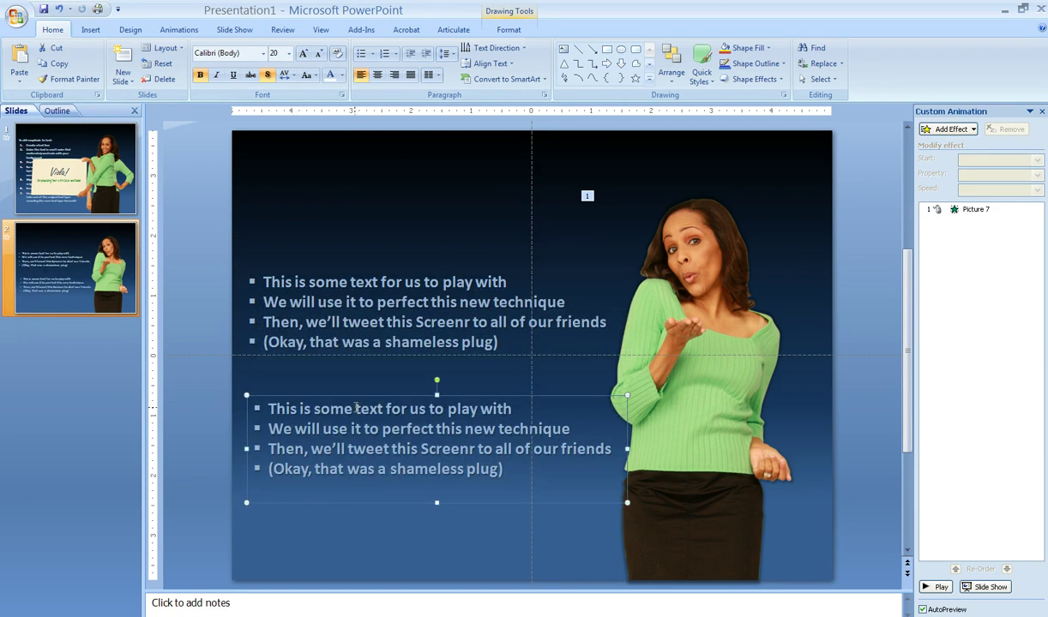
Colour 'text', 'perfect this new technique', 'tweet this Screenr' and 'shameless plug' bright white in the copy.
{"action": "double_click", "coordinate": [370, 409]}
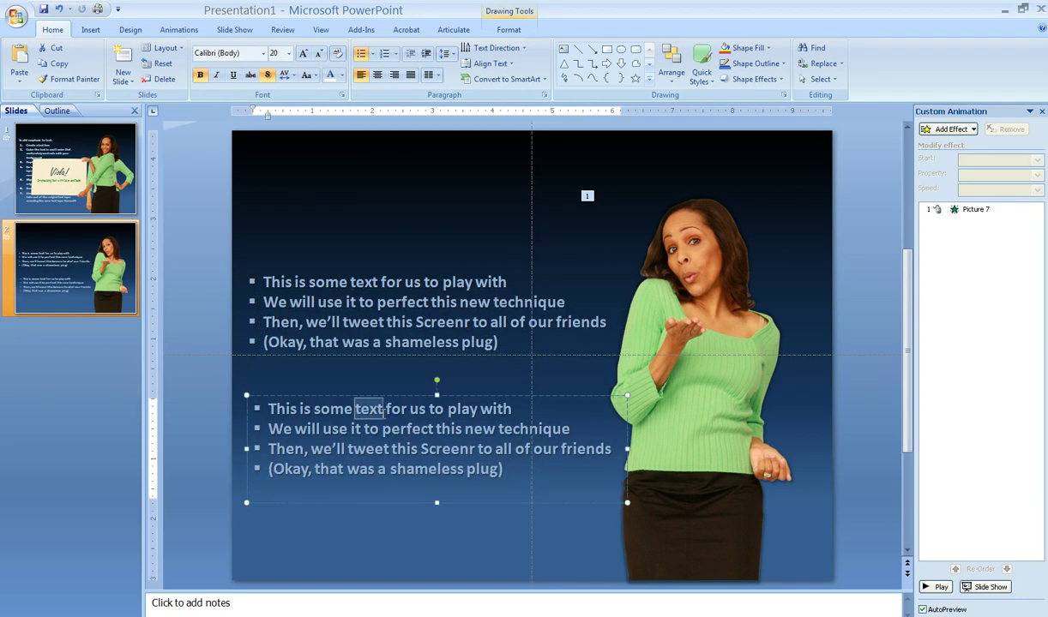
{"action": "left_click", "coordinate": [331, 76]}
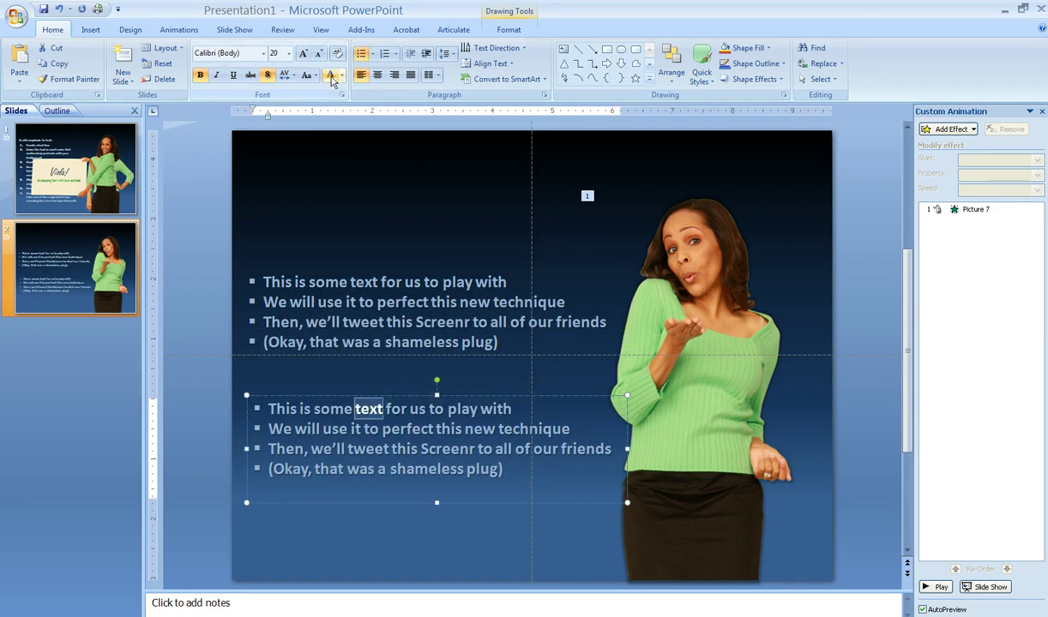
{"action": "left_click", "coordinate": [382, 431]}
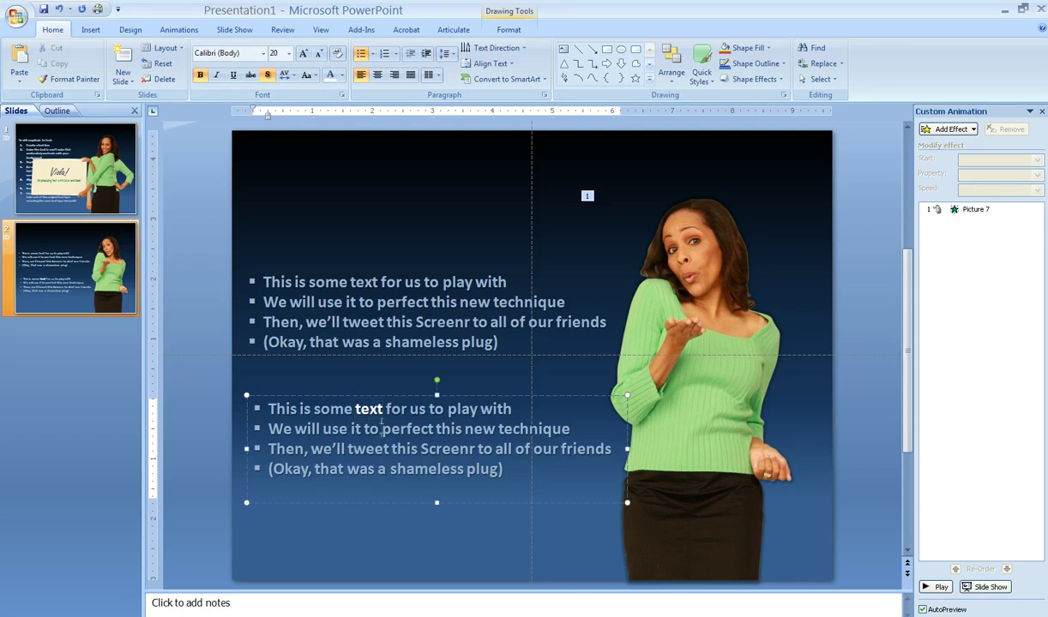
{"action": "left_click_drag", "start_coordinate": [382, 432], "coordinate": [569, 429]}
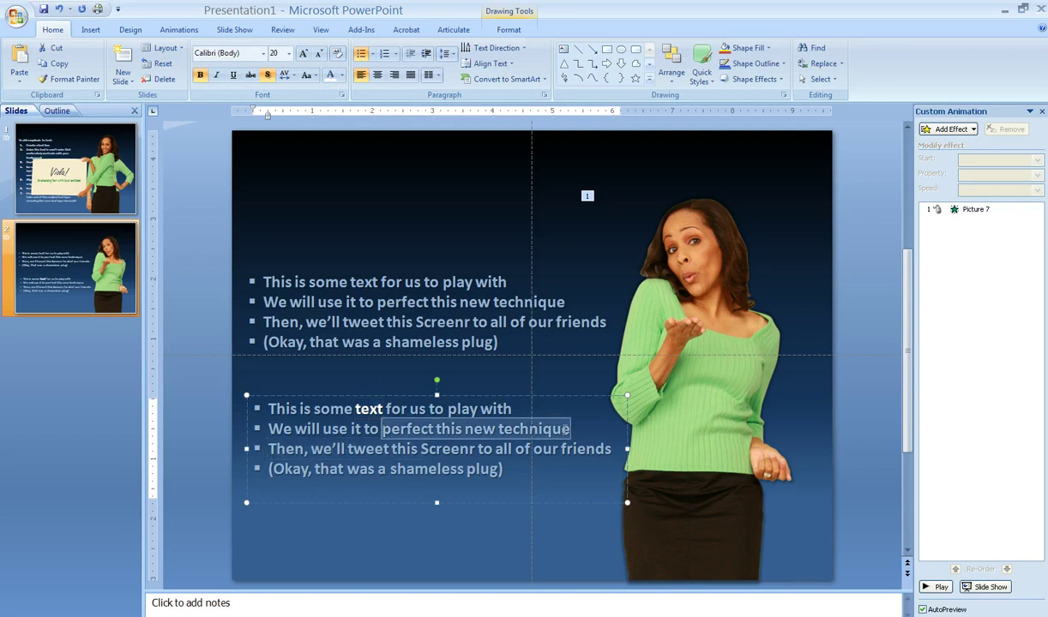
{"action": "left_click", "coordinate": [329, 75]}
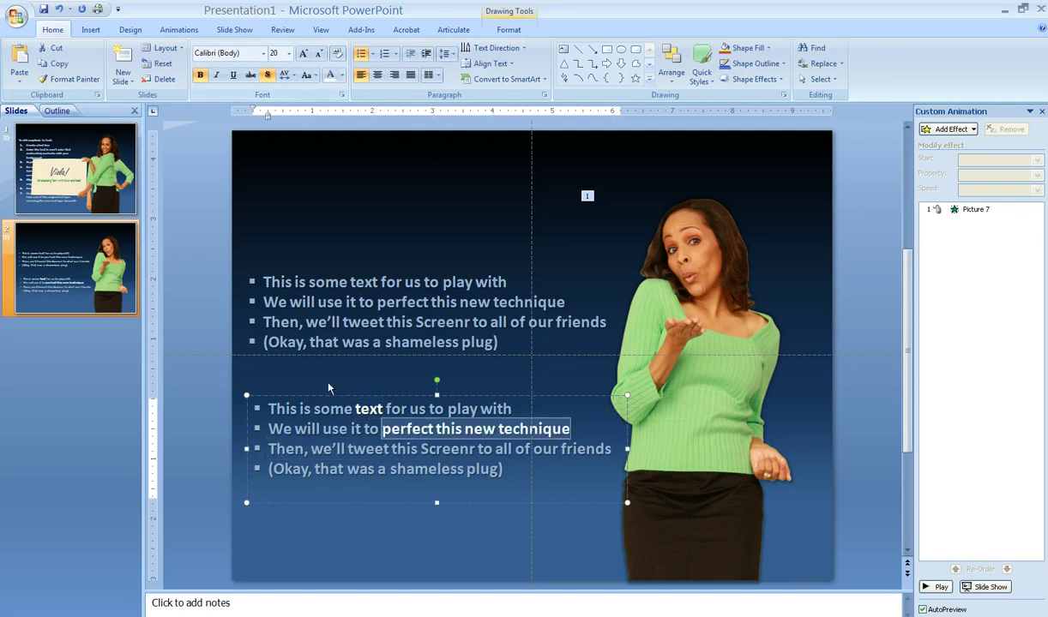
{"action": "left_click", "coordinate": [336, 428]}
{"action": "left_click_drag", "start_coordinate": [352, 448], "coordinate": [445, 450]}
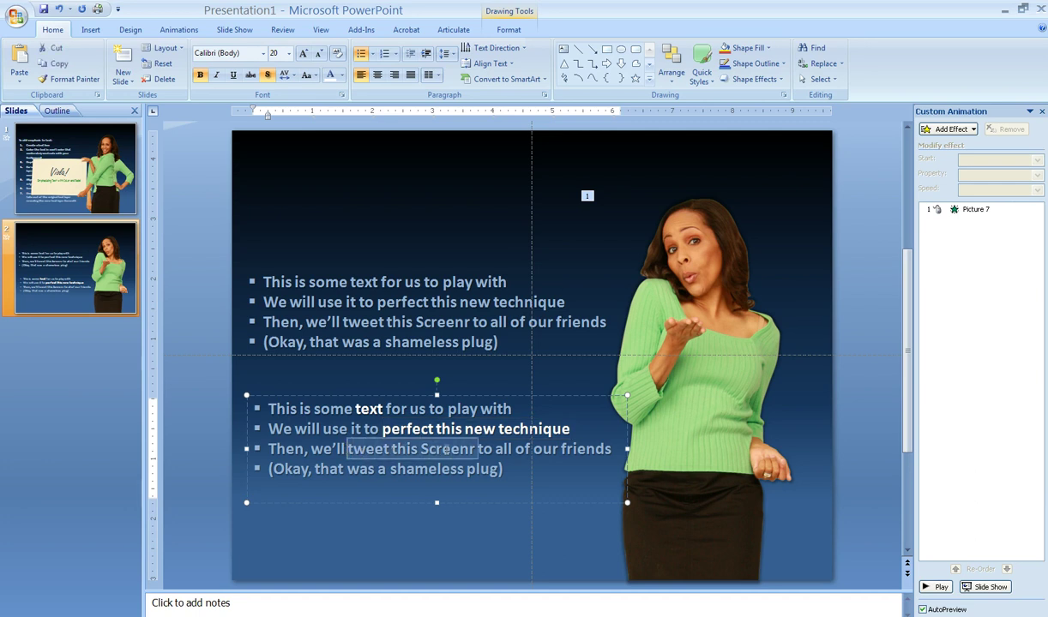
{"action": "left_click", "coordinate": [330, 76]}
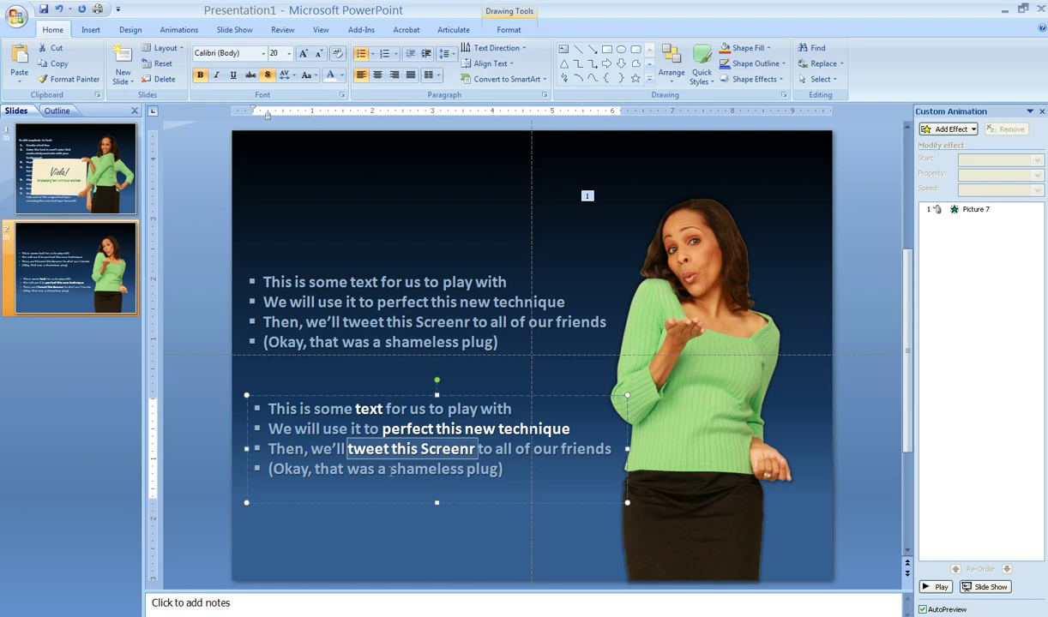
{"action": "left_click_drag", "start_coordinate": [390, 470], "coordinate": [500, 470]}
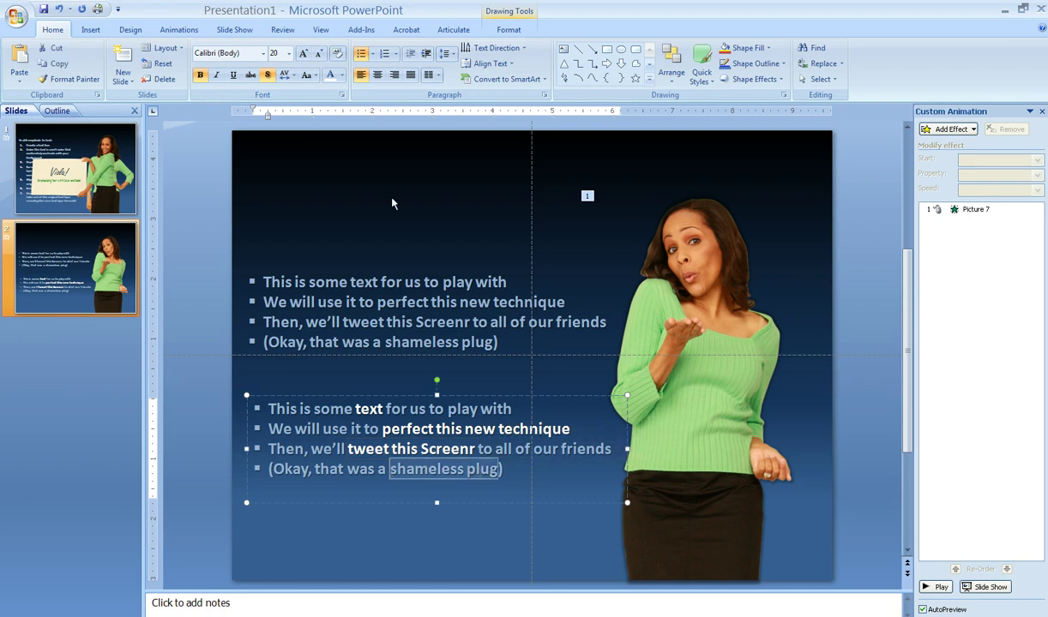
{"action": "left_click", "coordinate": [330, 75]}
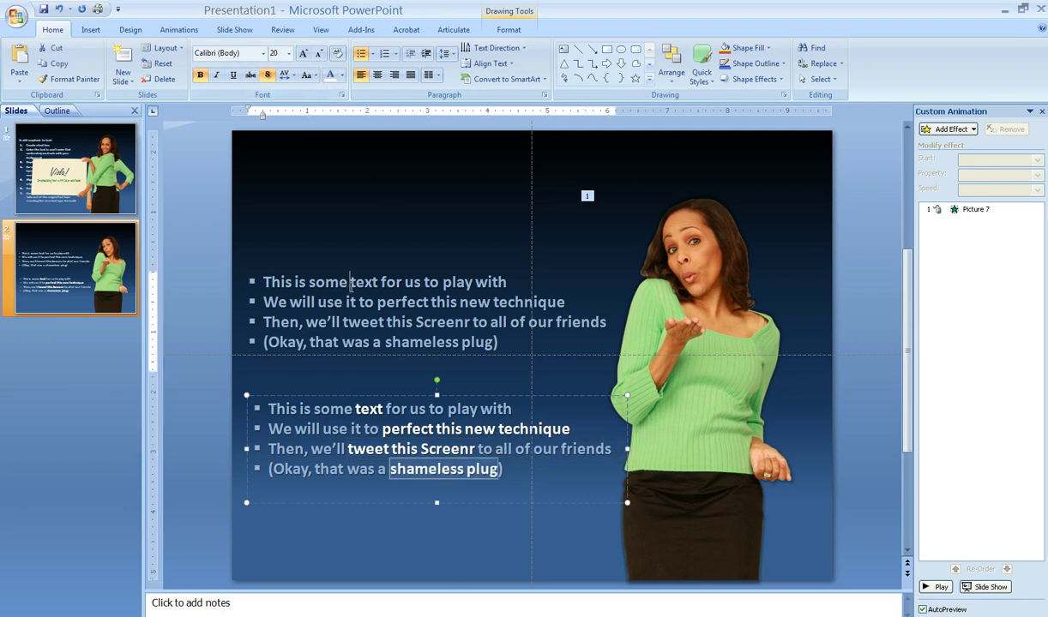
Give the original upper text box a Fade exit effect at Fast speed.
{"action": "left_click", "coordinate": [344, 269]}
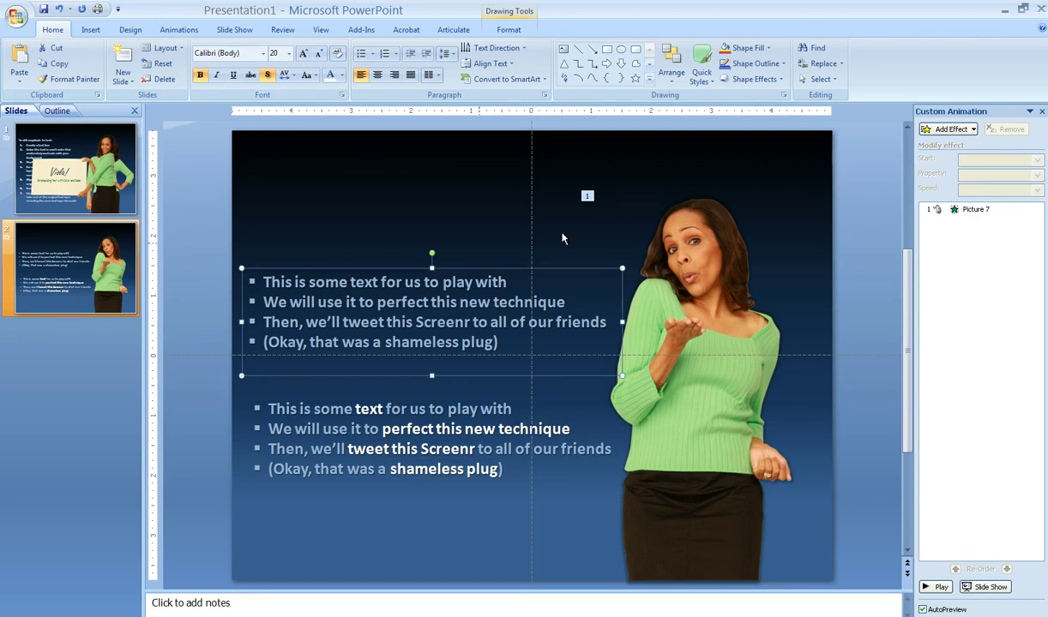
{"action": "left_click", "coordinate": [940, 130]}
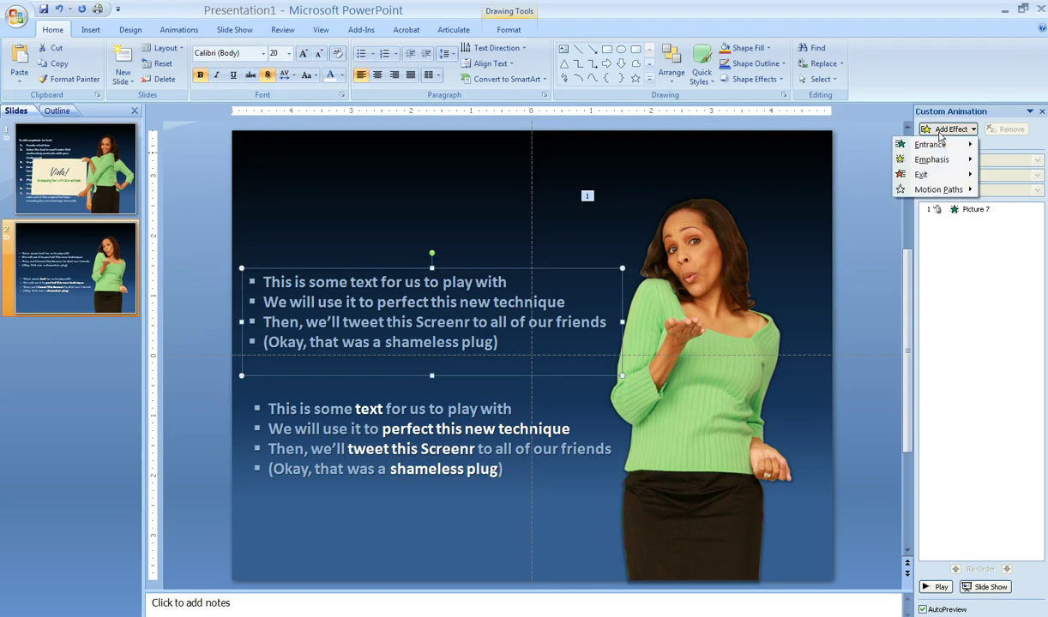
{"action": "mouse_move", "coordinate": [917, 174]}
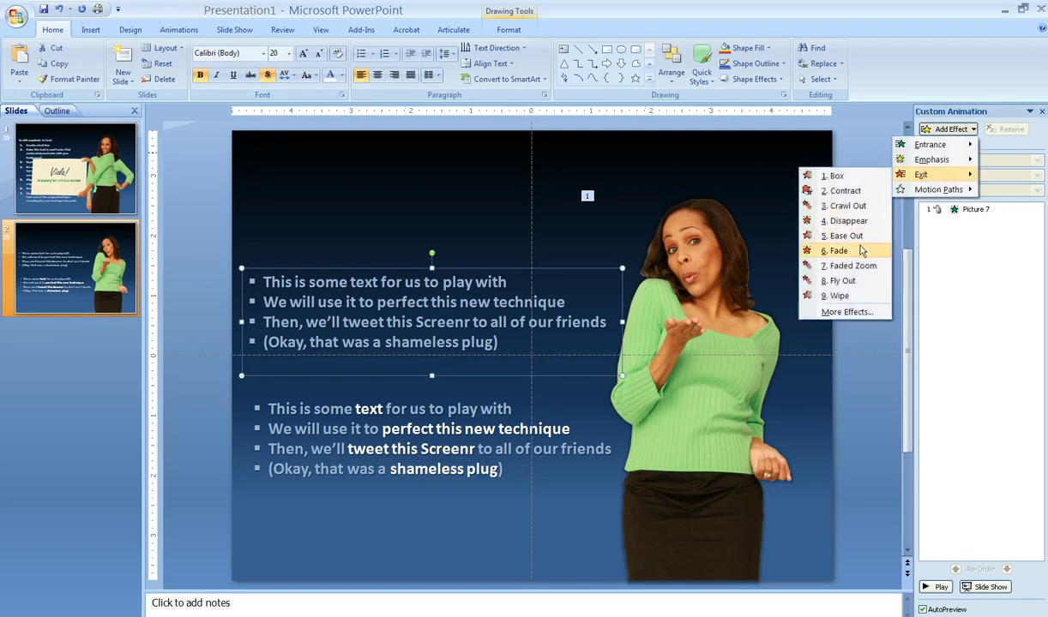
{"action": "left_click", "coordinate": [828, 250]}
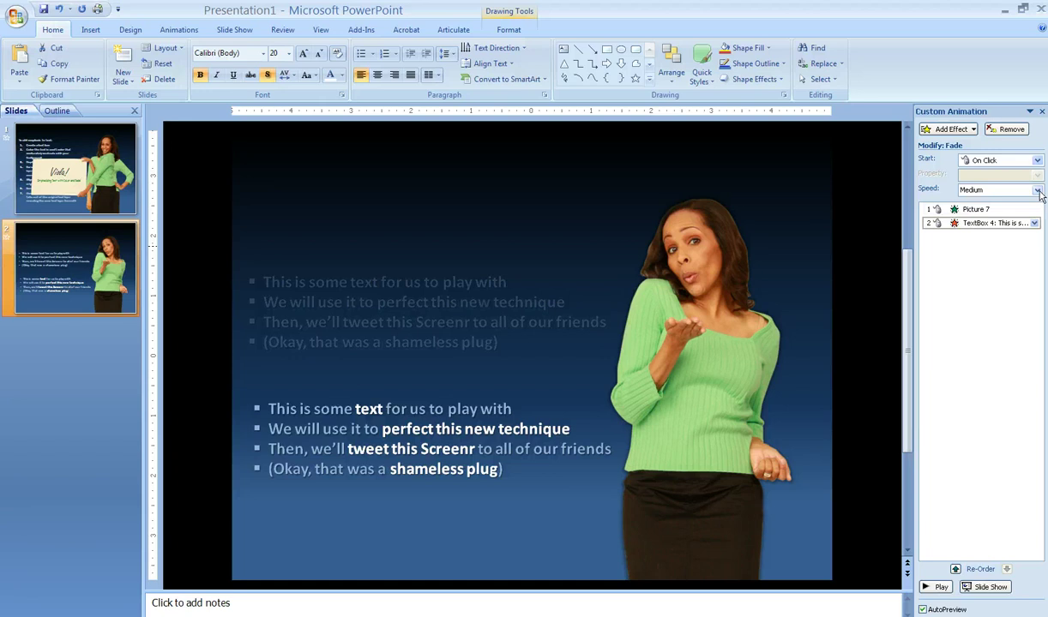
{"action": "left_click", "coordinate": [996, 190]}
{"action": "left_click", "coordinate": [1005, 225]}
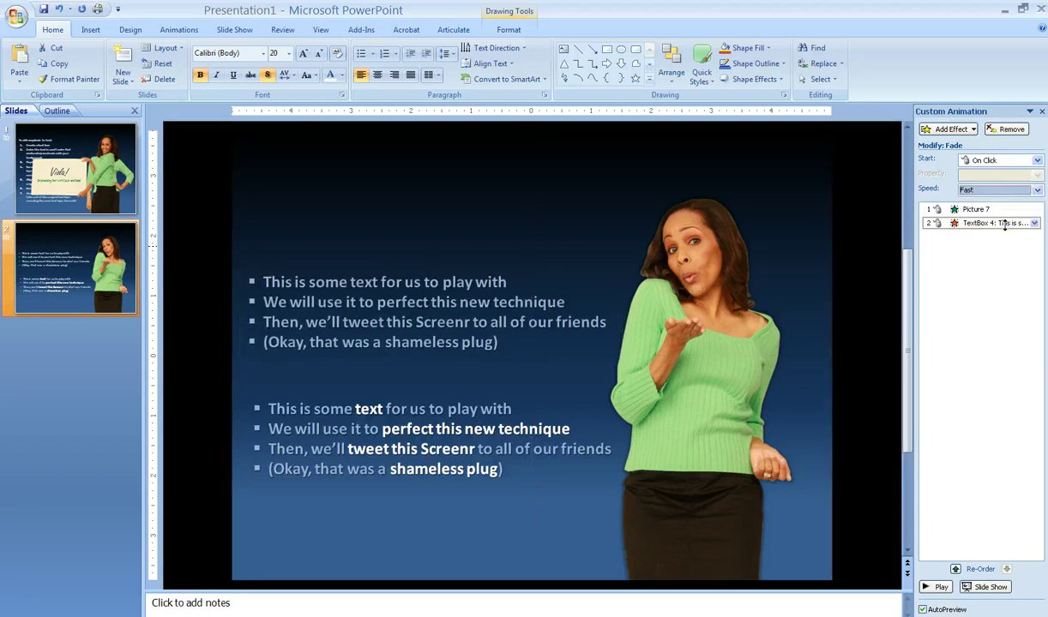
Set the fade's text animation to group text by 1st Level Paragraphs.
{"action": "left_click", "coordinate": [1034, 224]}
{"action": "left_click", "coordinate": [963, 284]}
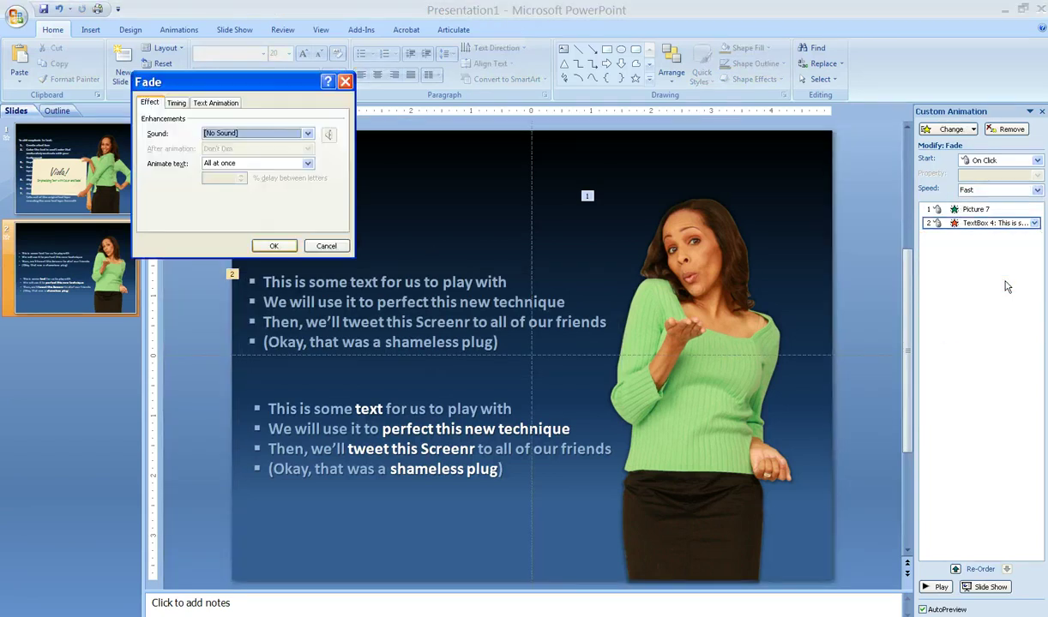
{"action": "left_click", "coordinate": [205, 103]}
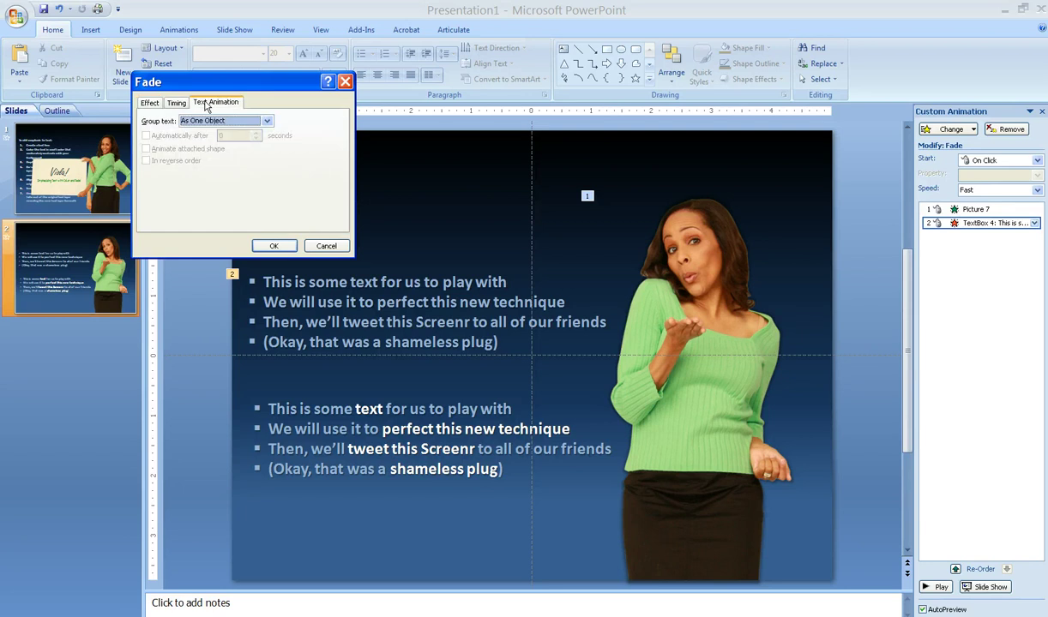
{"action": "left_click", "coordinate": [267, 121]}
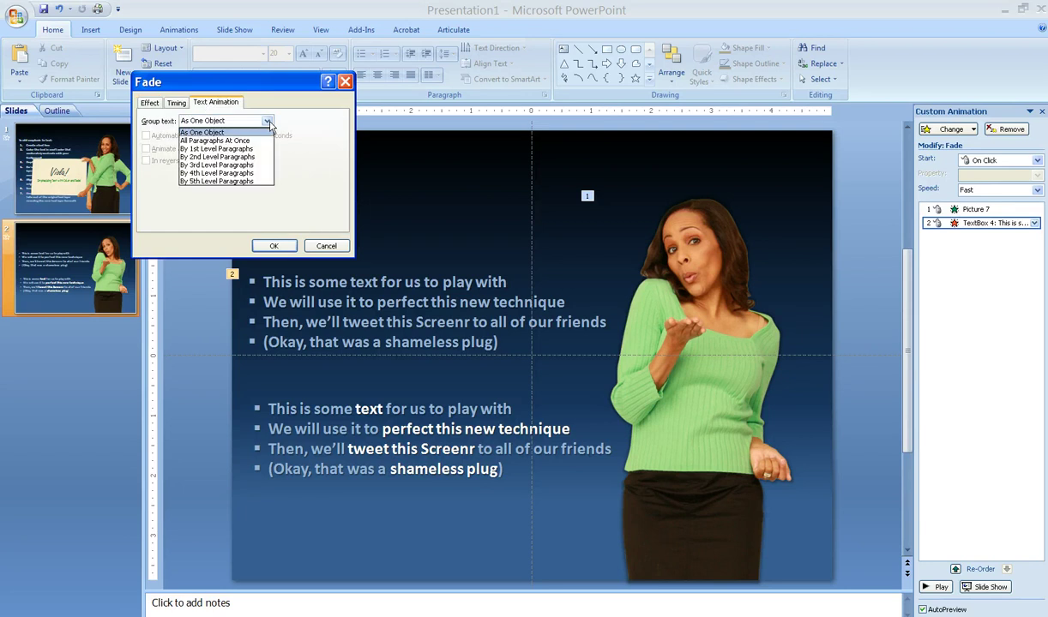
{"action": "left_click", "coordinate": [221, 149]}
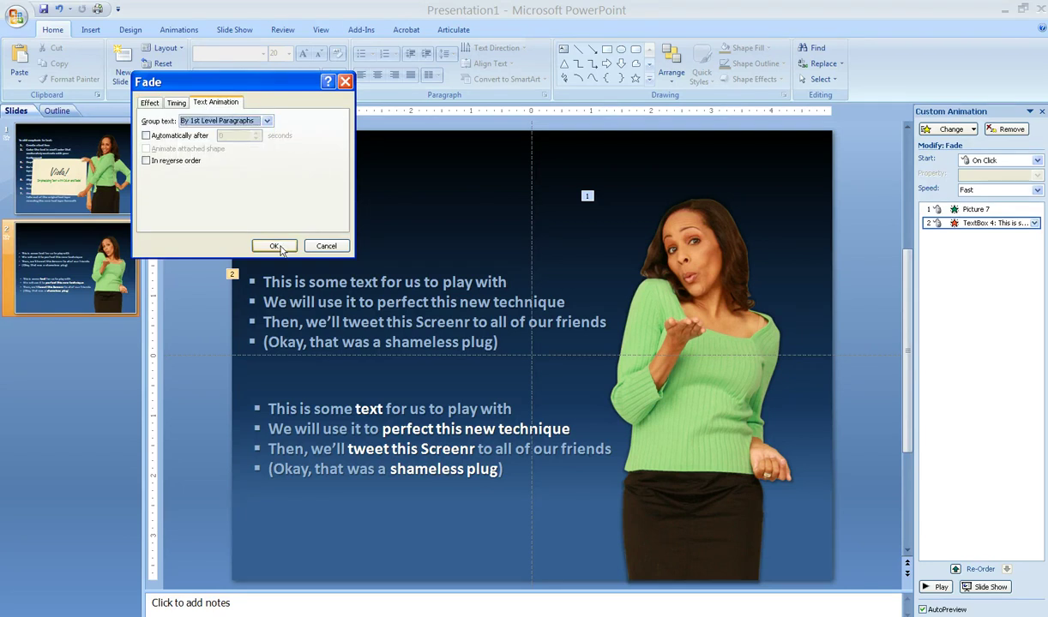
{"action": "left_click", "coordinate": [275, 246]}
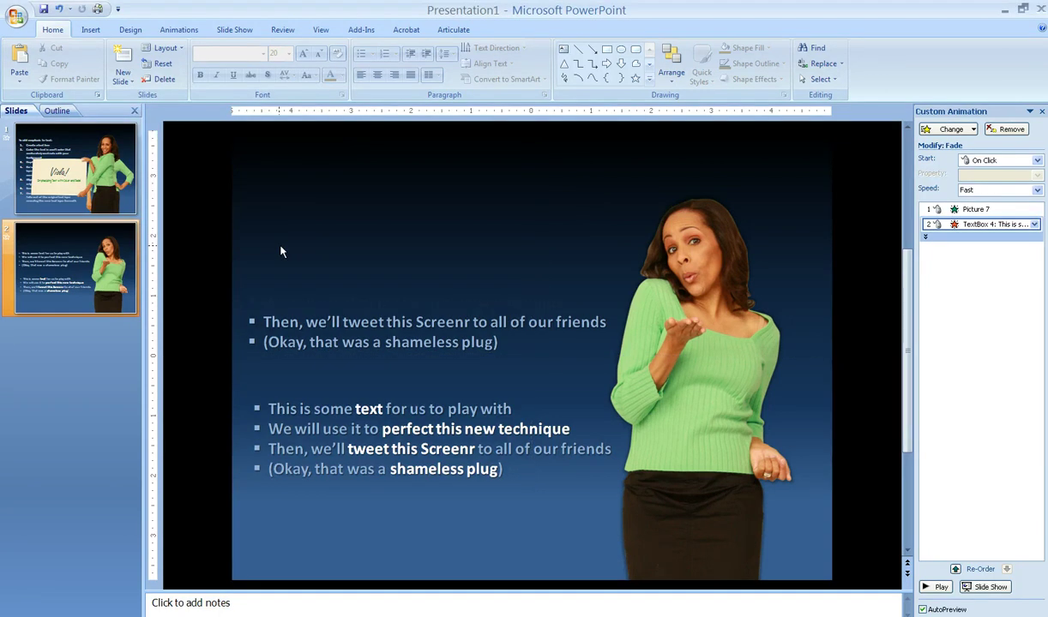
Move the highlighted copy onto the original bullets and send it to back.
{"action": "left_click", "coordinate": [288, 396]}
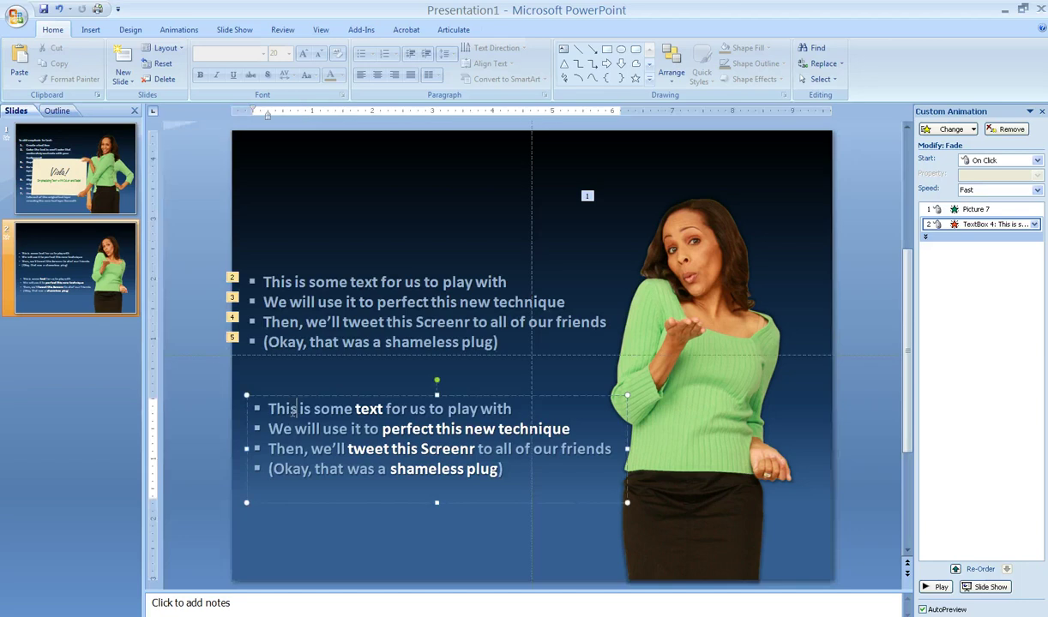
{"action": "left_click_drag", "start_coordinate": [288, 396], "coordinate": [285, 266]}
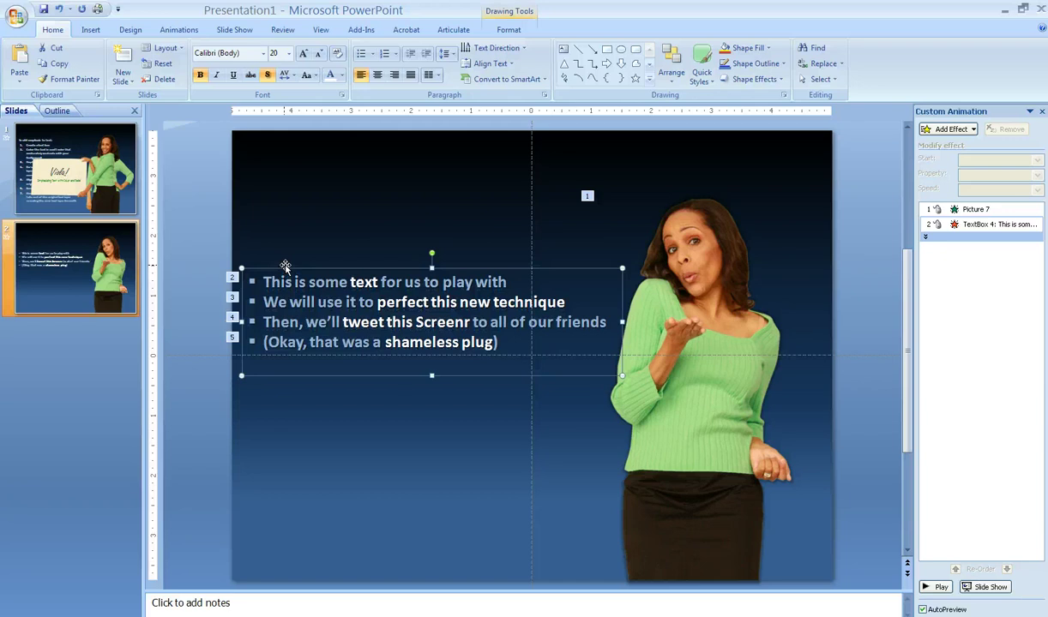
{"action": "right_click", "coordinate": [286, 270]}
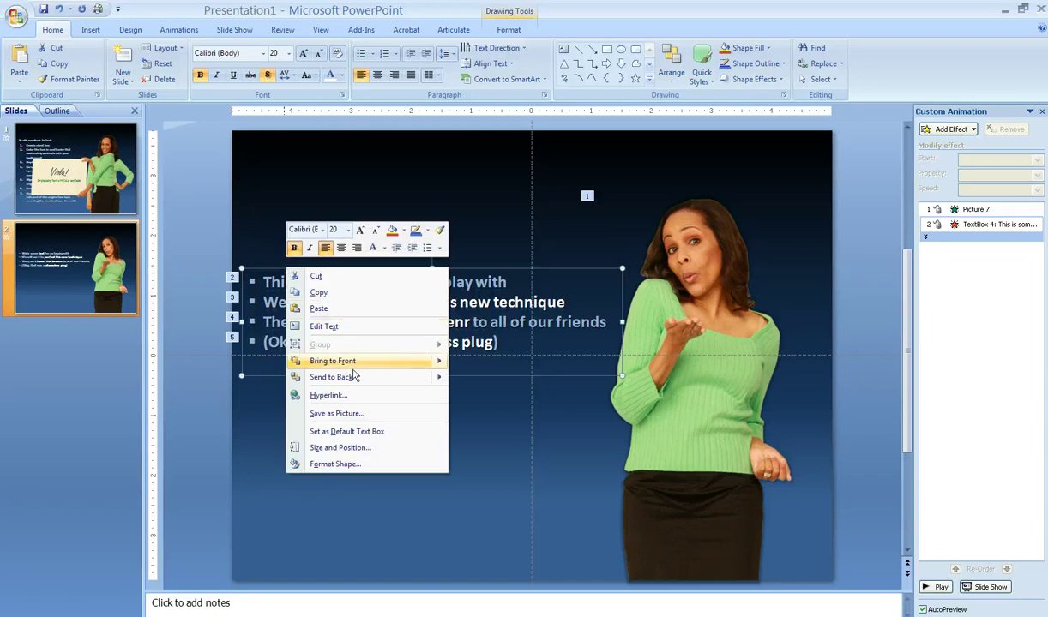
{"action": "mouse_move", "coordinate": [355, 378]}
{"action": "left_click", "coordinate": [484, 378]}
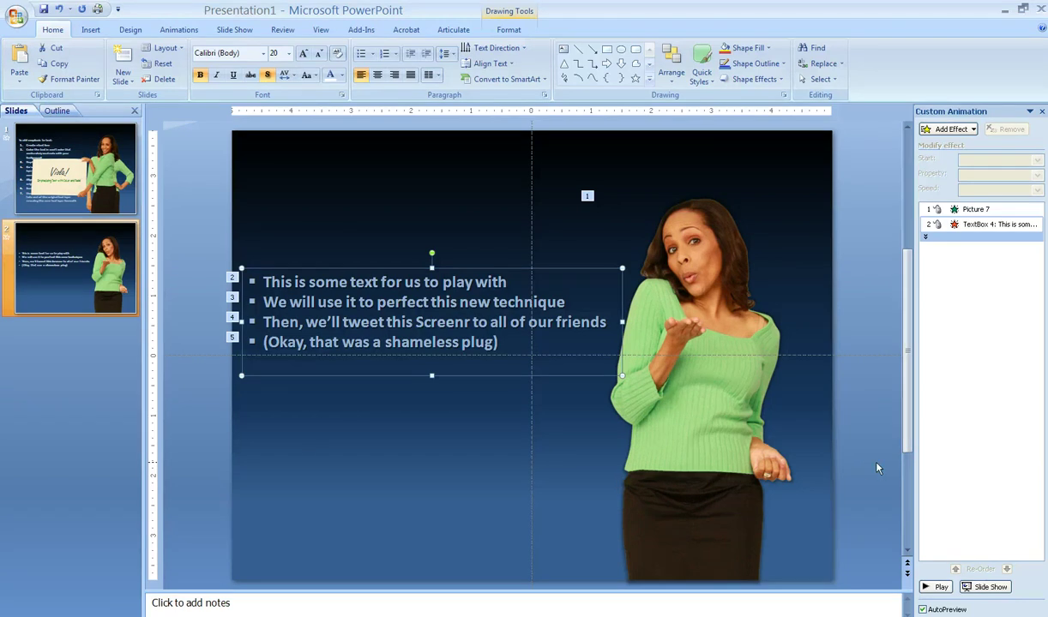
{"action": "left_click", "coordinate": [941, 587]}
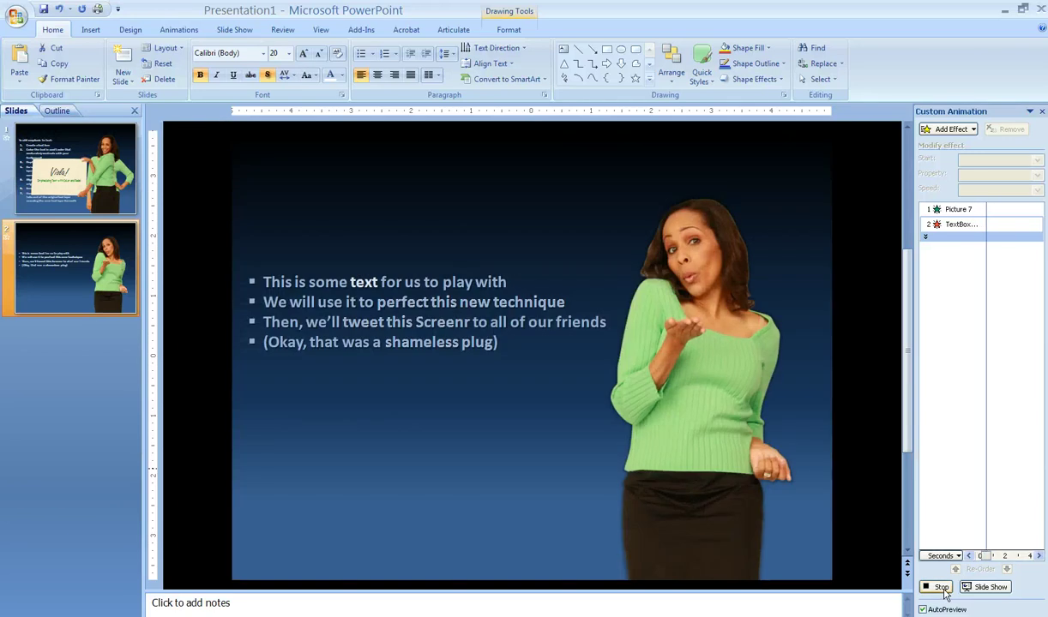